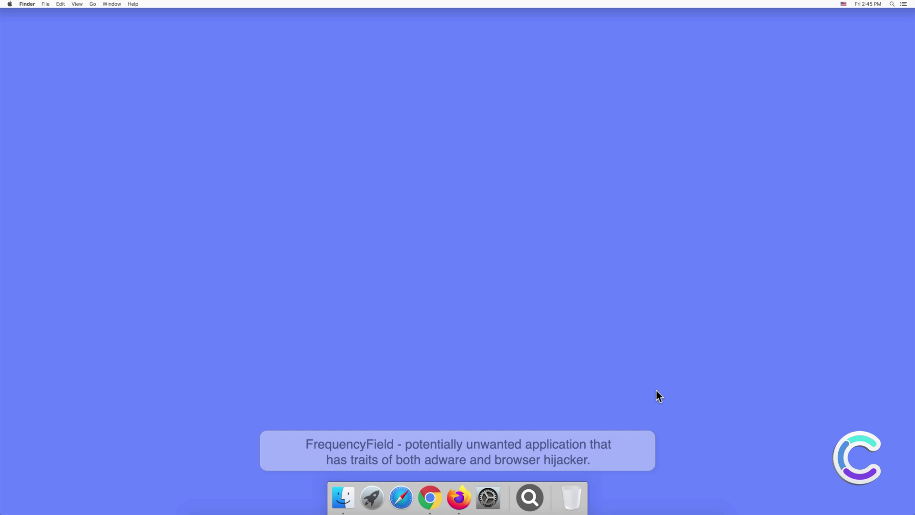
# Open a Finder window on the Applications folder to find the FrequencyField app
pyautogui.click(340, 496)
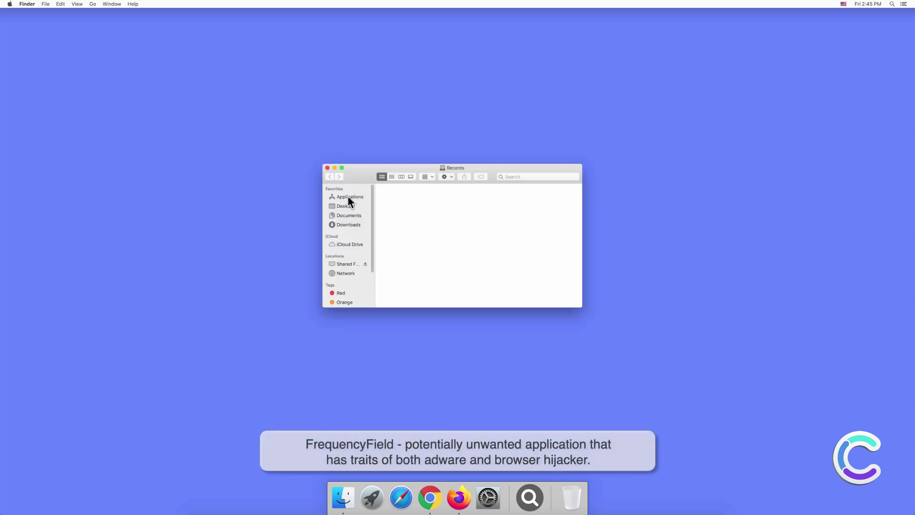
pyautogui.click(348, 197)
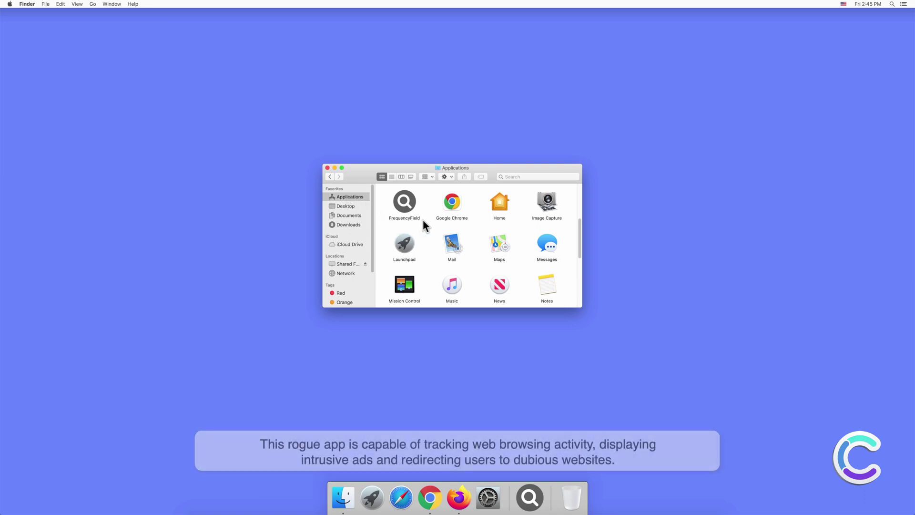
# Close Finder and view Safari's Extensions preferences showing the FrequencyField 1.0 extension and its permissions
pyautogui.click(326, 168)
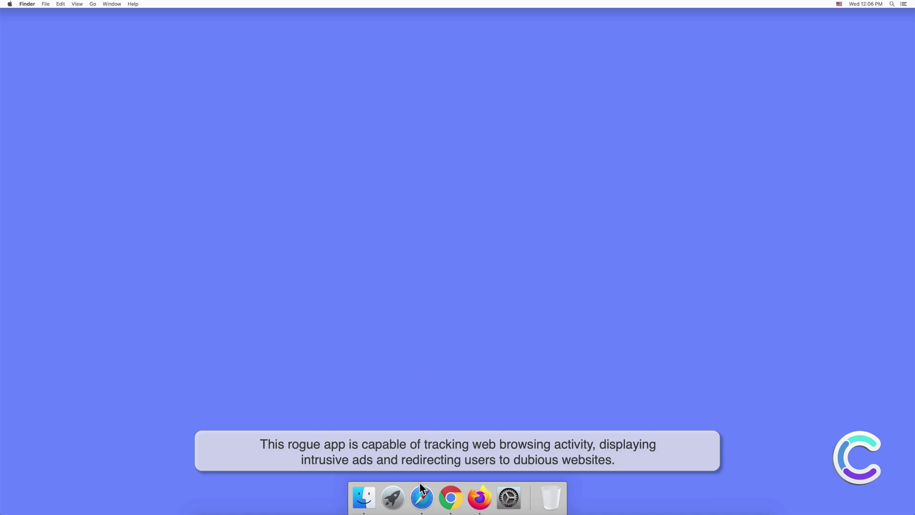
pyautogui.click(421, 497)
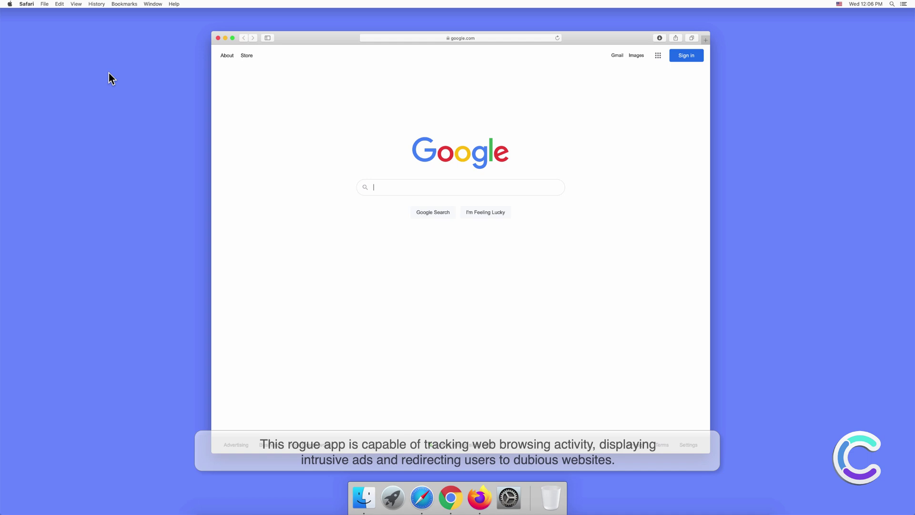
pyautogui.click(28, 3)
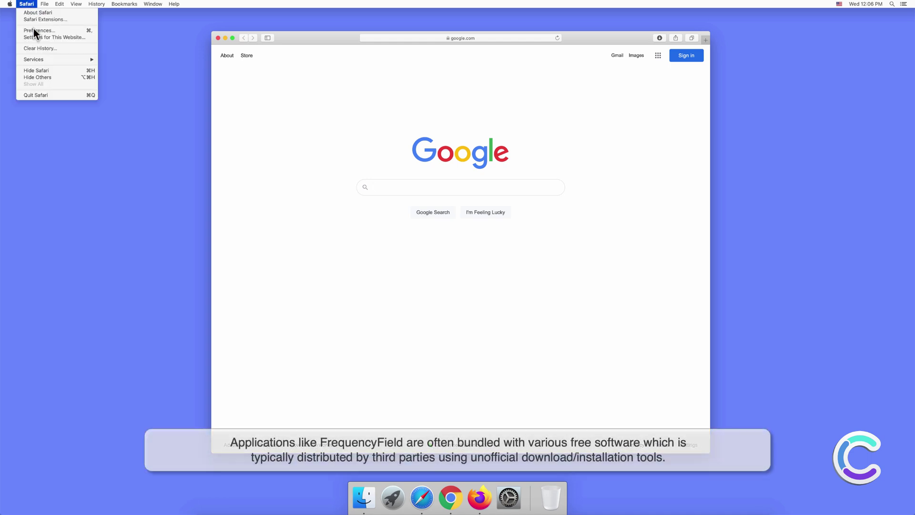
pyautogui.click(33, 31)
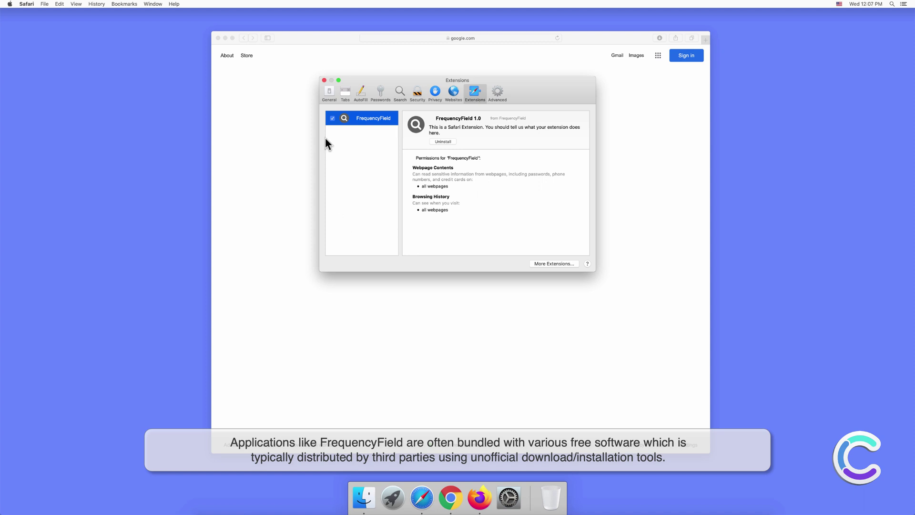
# Search the web for 'search engine test' from Safari's address bar
pyautogui.click(324, 81)
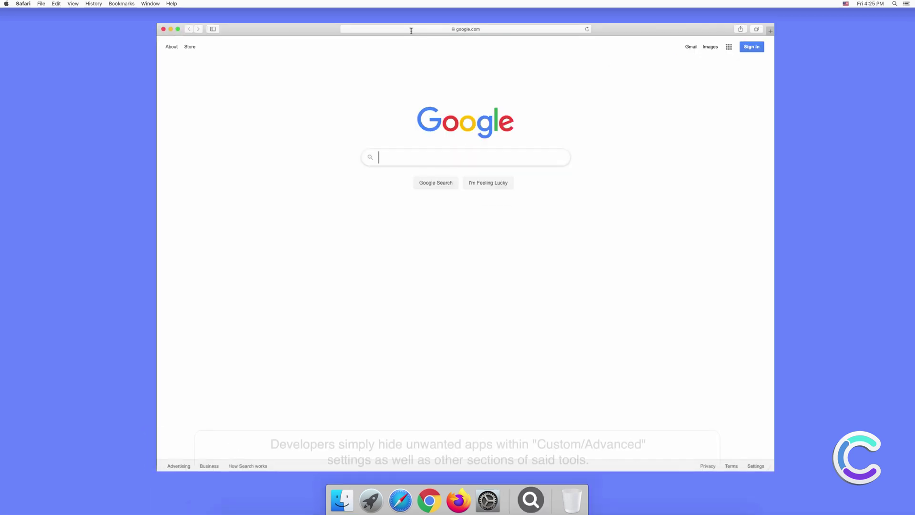
pyautogui.press('super+l')
pyautogui.write('search e')
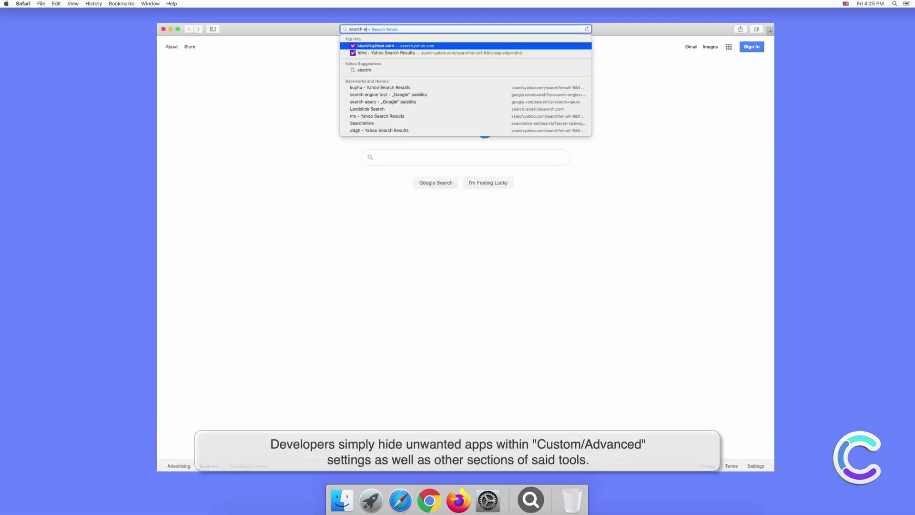
pyautogui.write('ngine test')
pyautogui.press('Return')
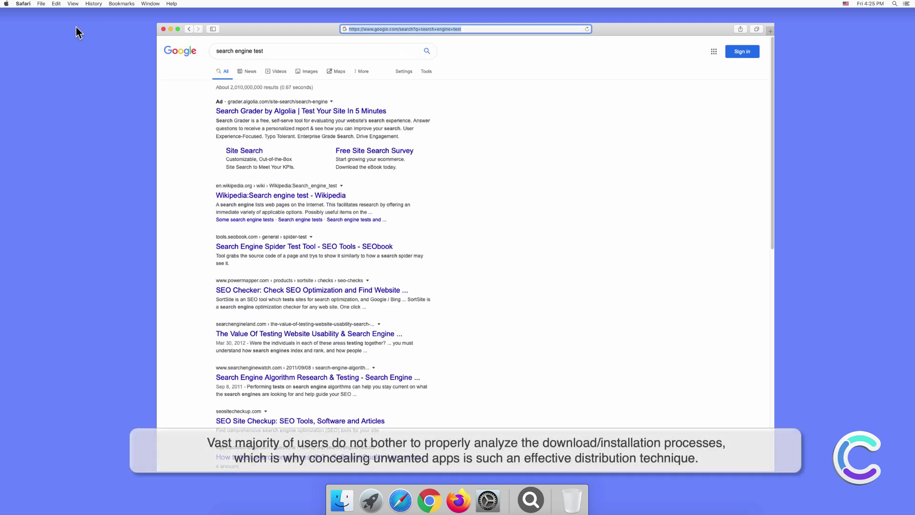
# Check that Safari's default search engine is Yahoo, then close Preferences
pyautogui.click(26, 6)
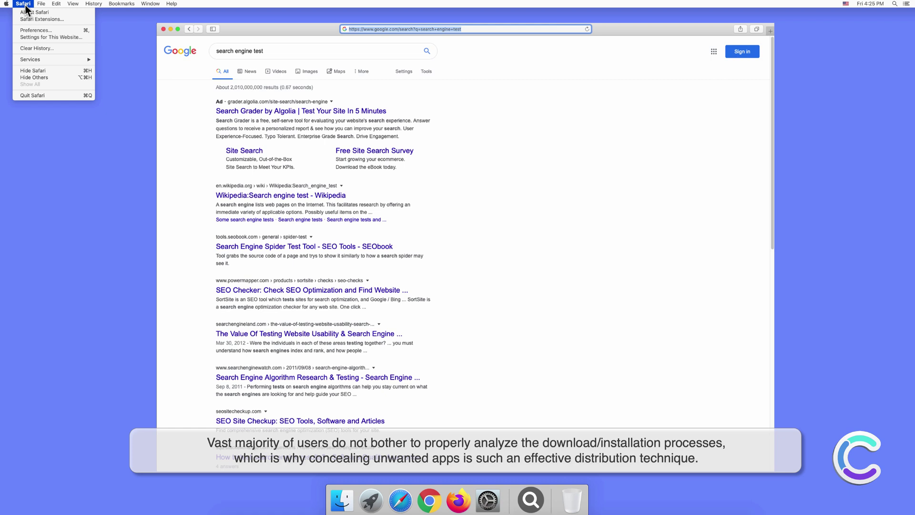
pyautogui.click(36, 30)
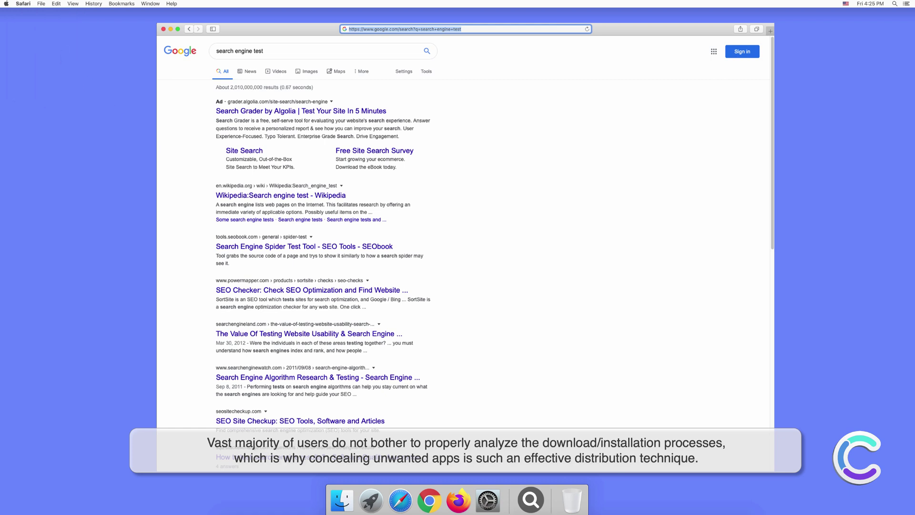
pyautogui.click(561, 184)
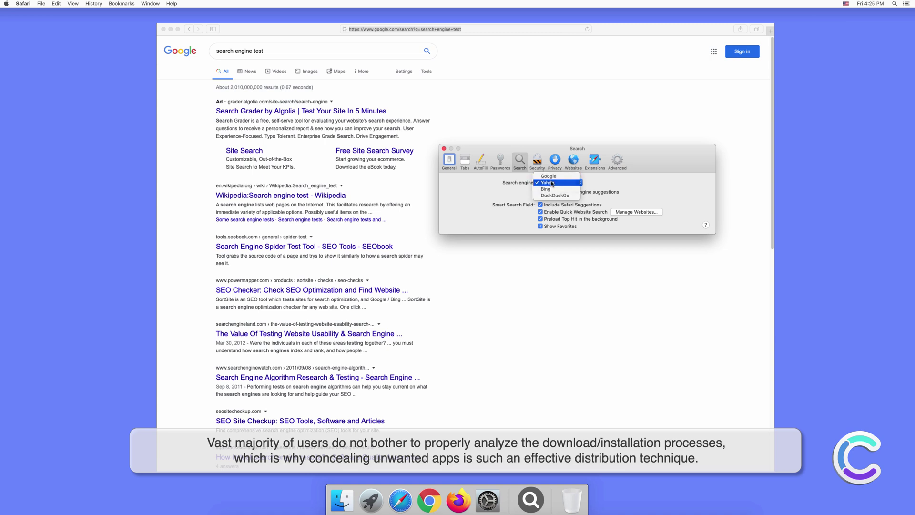
pyautogui.click(551, 184)
pyautogui.click(444, 149)
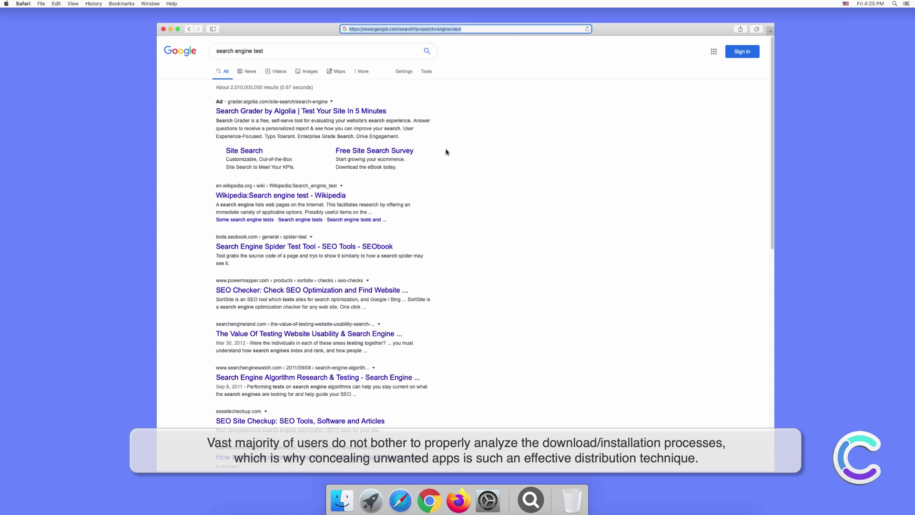
# In a new Safari tab, search for 'testing search engine' and view the Google results
pyautogui.click(767, 31)
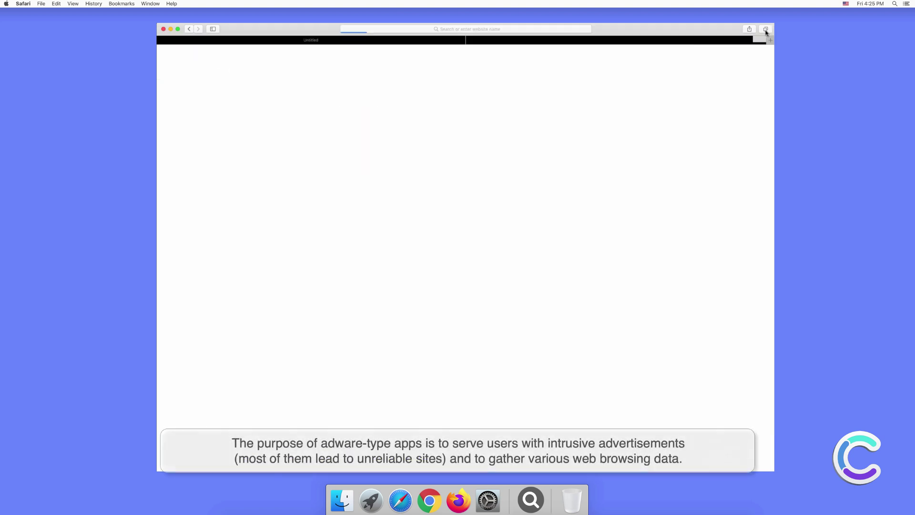
pyautogui.click(513, 31)
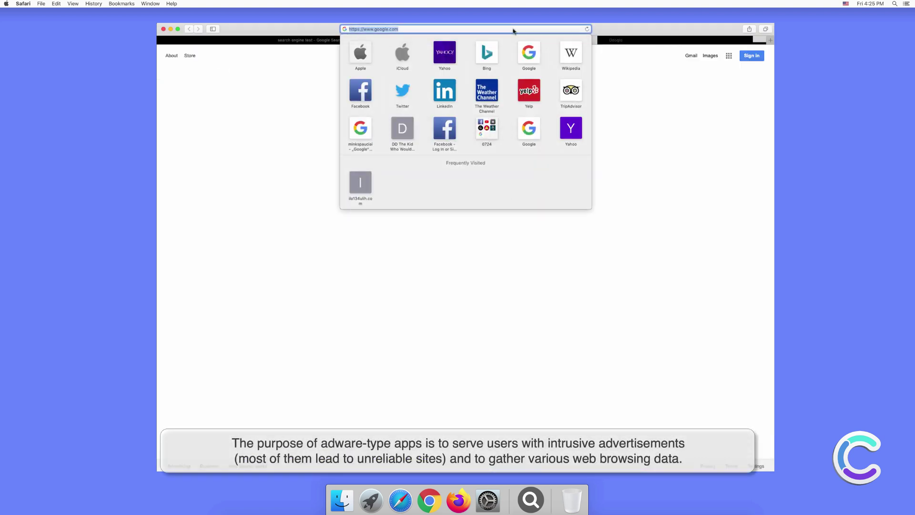
pyautogui.write('testing')
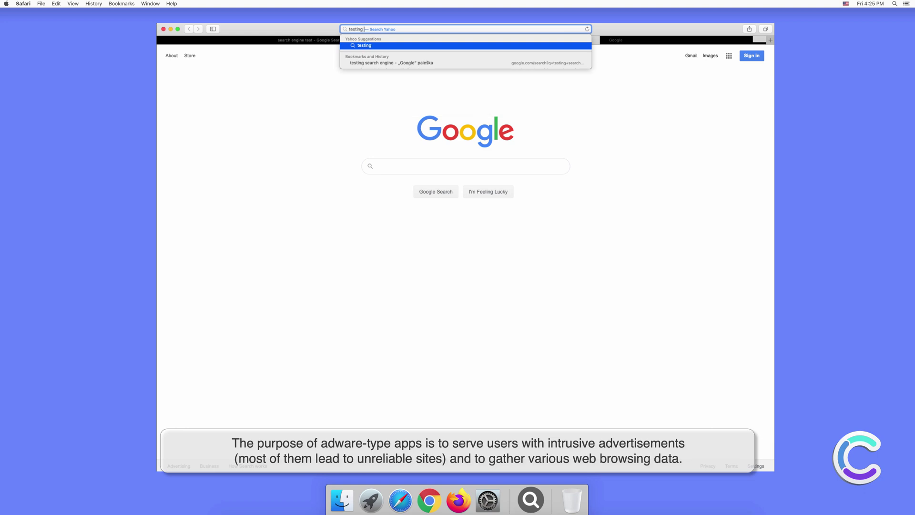
pyautogui.write(' search engine')
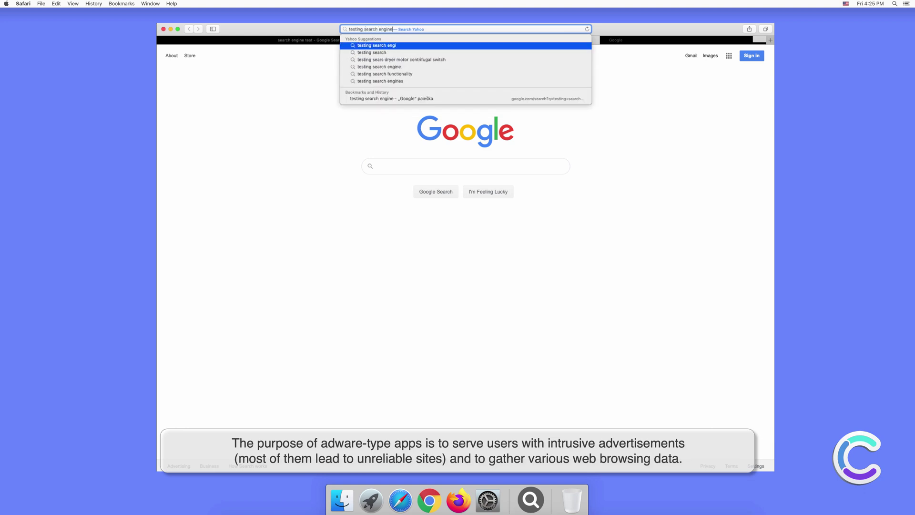
pyautogui.press('Return')
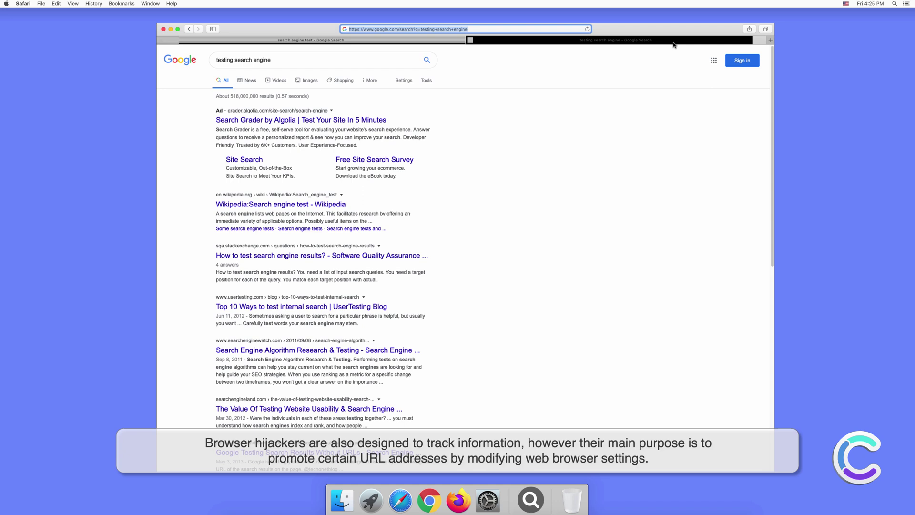
pyautogui.click(752, 46)
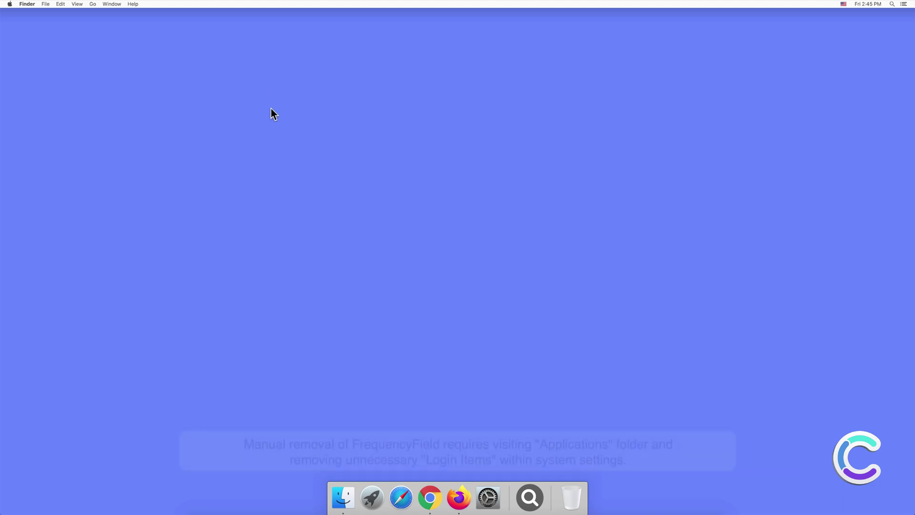
# Move the FrequencyField app from Applications to the Trash and close the Finder window
pyautogui.click(344, 496)
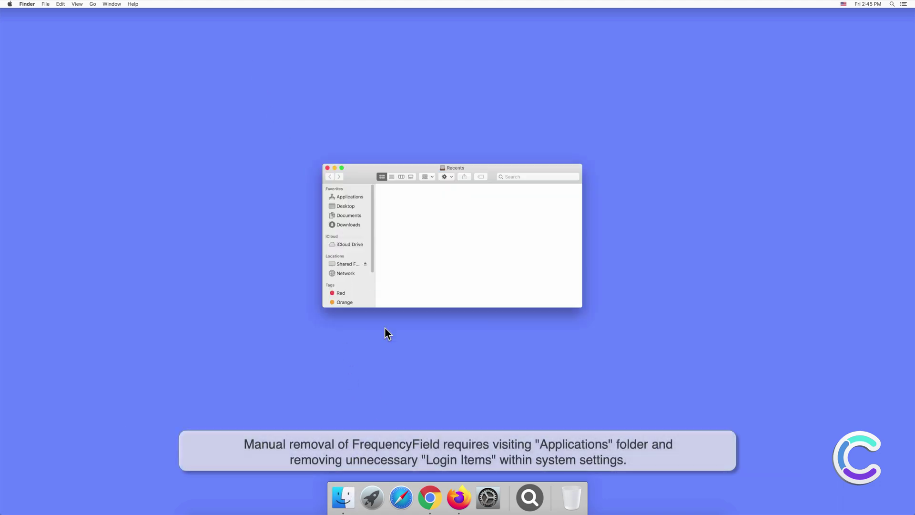
pyautogui.click(350, 197)
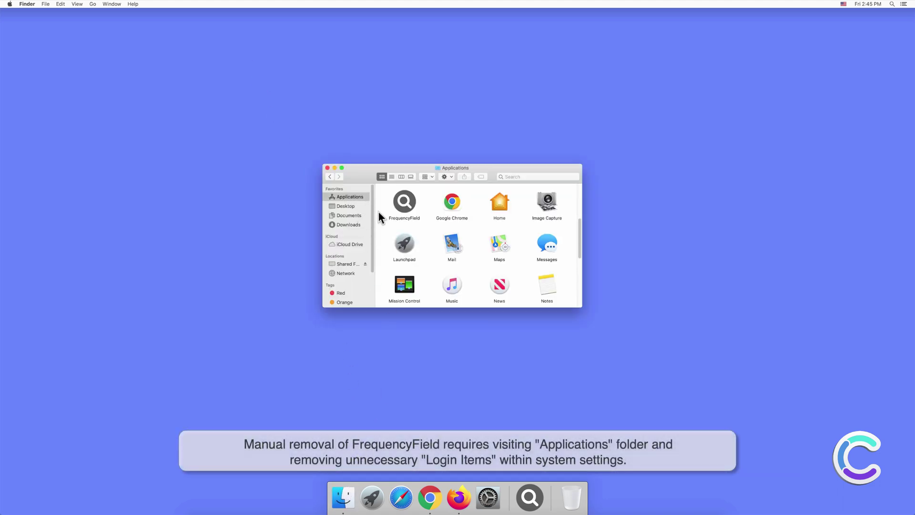
pyautogui.rightClick(406, 202)
pyautogui.click(415, 224)
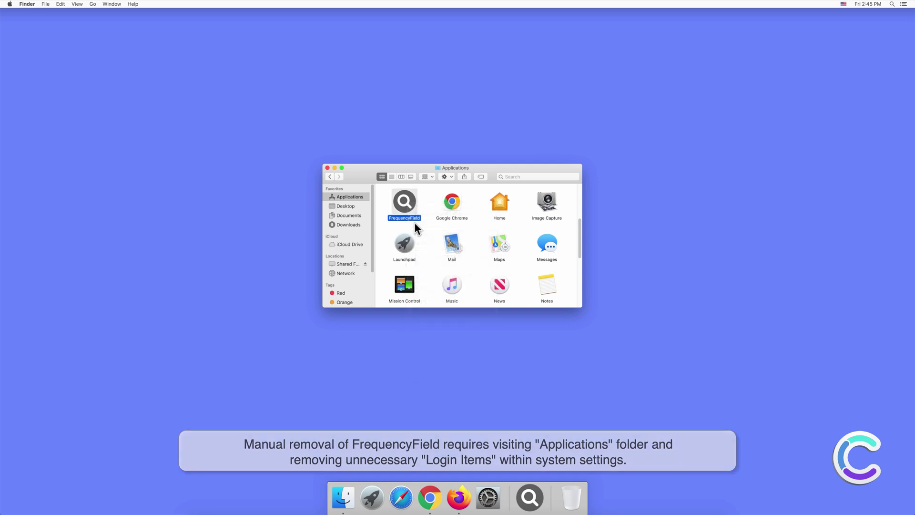
pyautogui.click(327, 168)
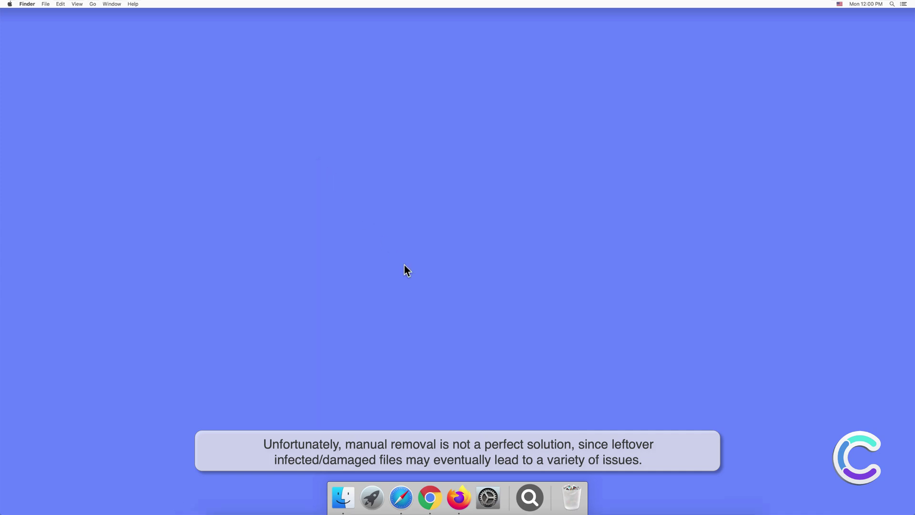
# Show the admin account's Login Items in Users & Groups, confirming the list is empty
pyautogui.click(488, 497)
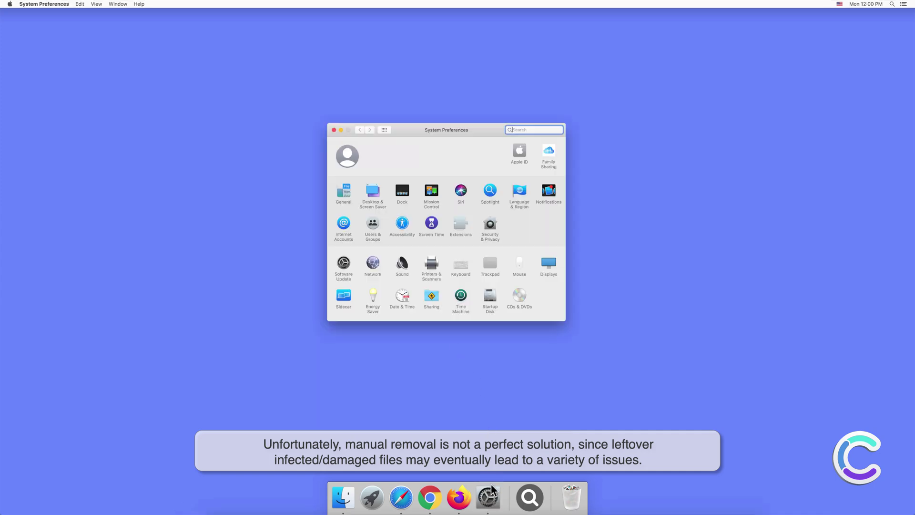
pyautogui.click(372, 224)
pyautogui.click(491, 146)
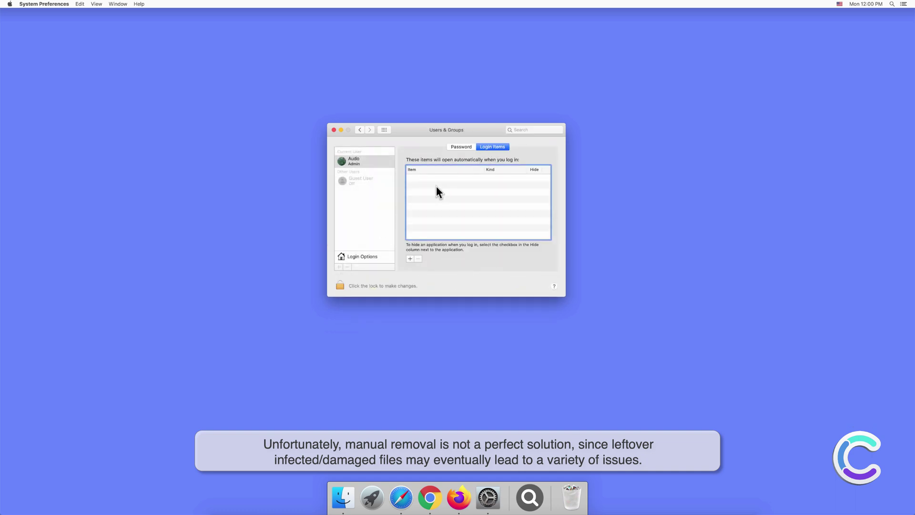
# Close System Preferences and remove the magnifying-glass app from the Dock via Options > Remove from Dock
pyautogui.click(333, 130)
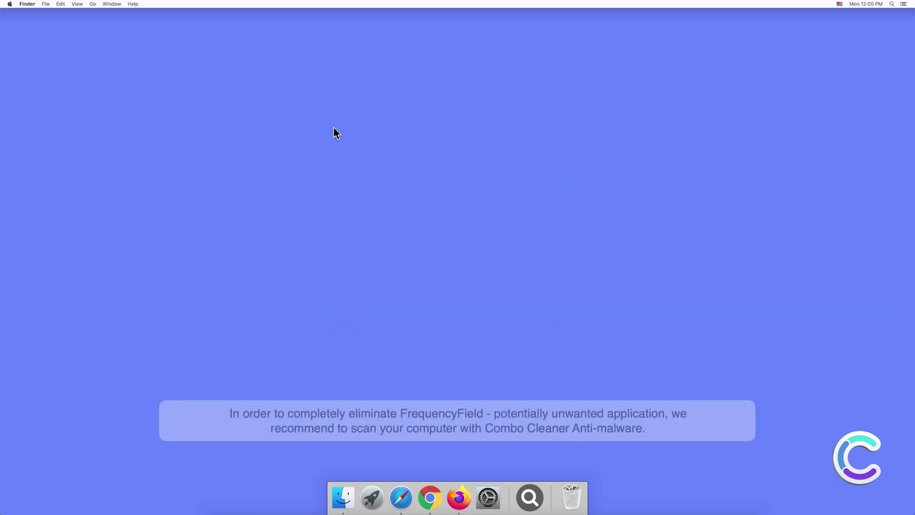
pyautogui.rightClick(529, 487)
pyautogui.moveTo(549, 451)
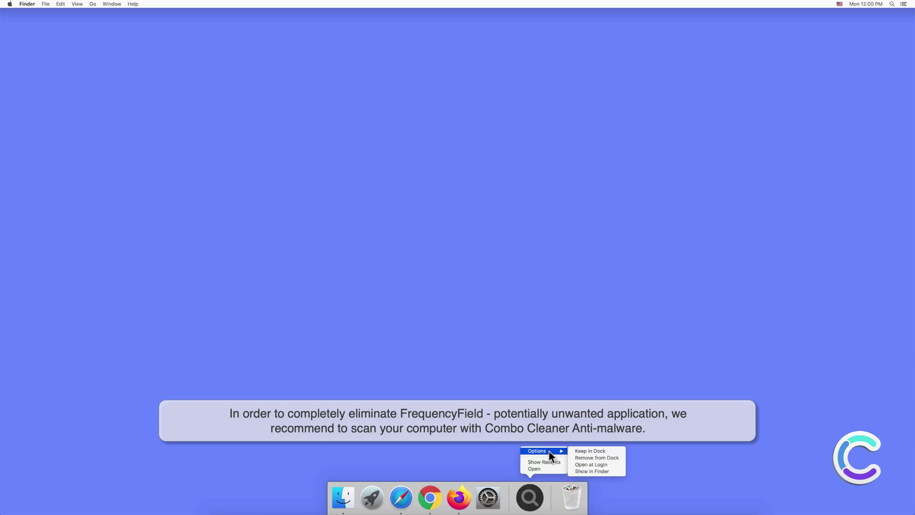
pyautogui.click(579, 457)
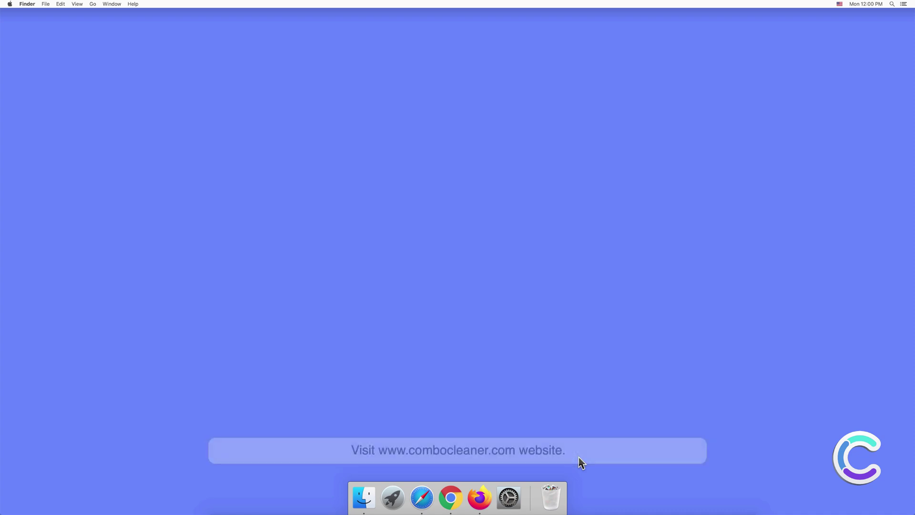
pyautogui.click(422, 497)
pyautogui.write('ww')
pyautogui.write('w')
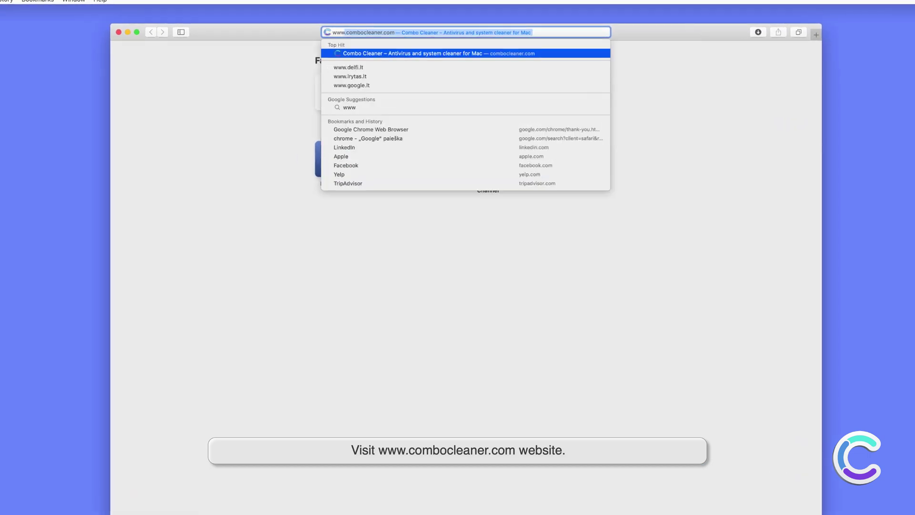
pyautogui.write('.combocleaner')
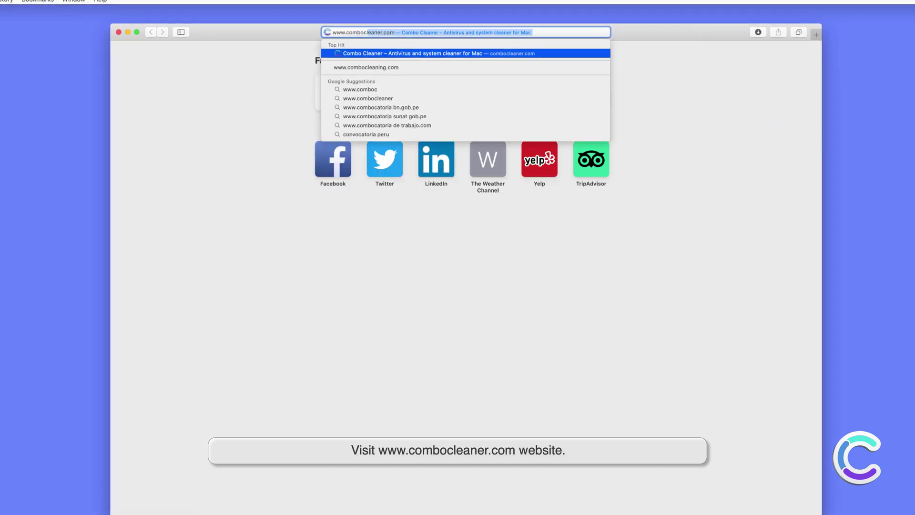
pyautogui.write('.com')
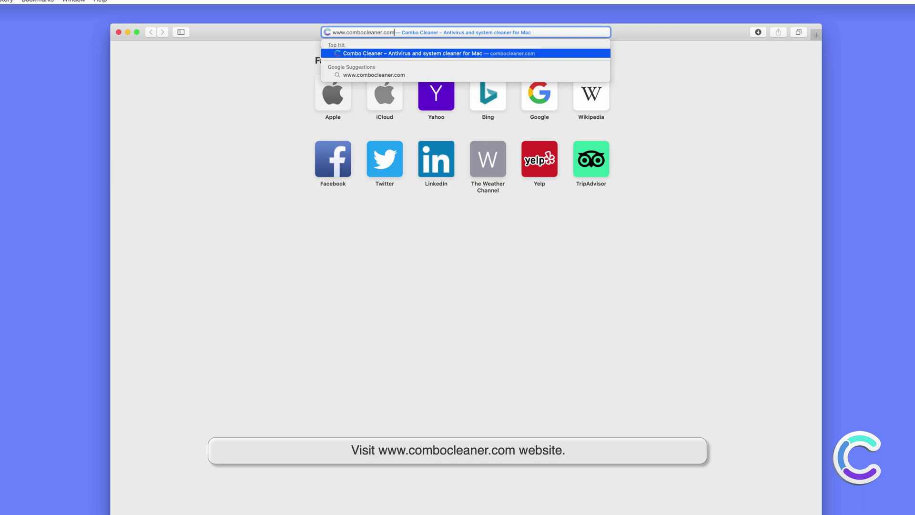
pyautogui.press('Return')
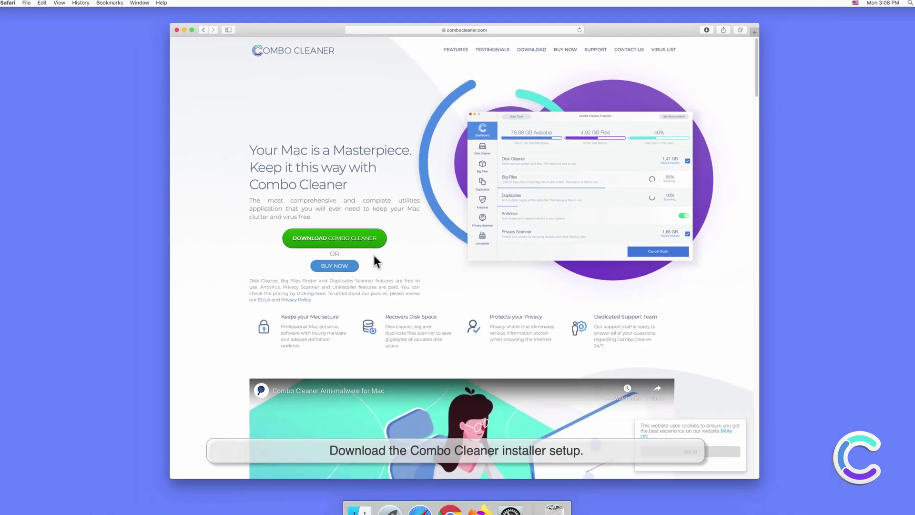
pyautogui.click(371, 241)
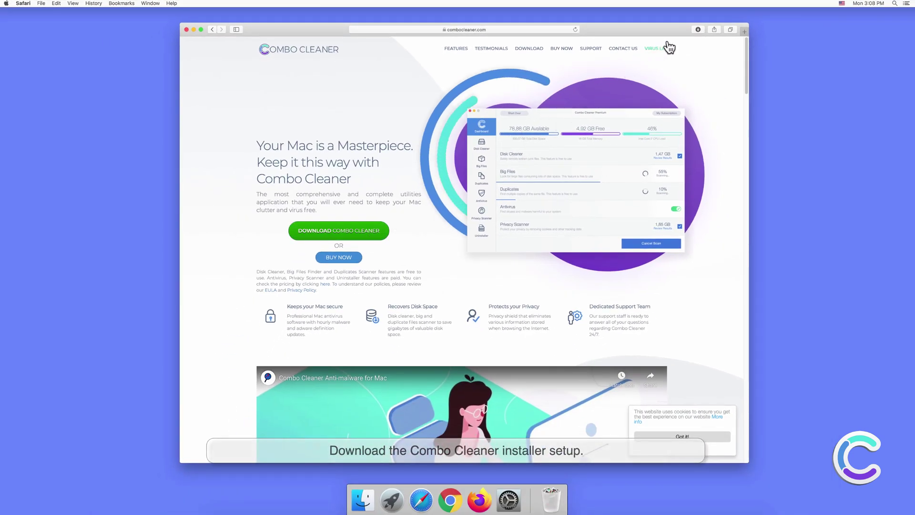
pyautogui.click(696, 30)
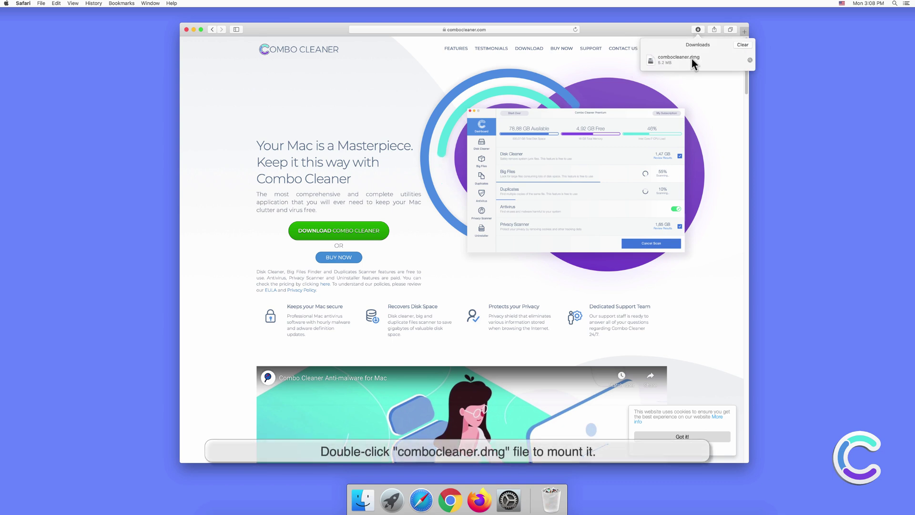
pyautogui.click(691, 59)
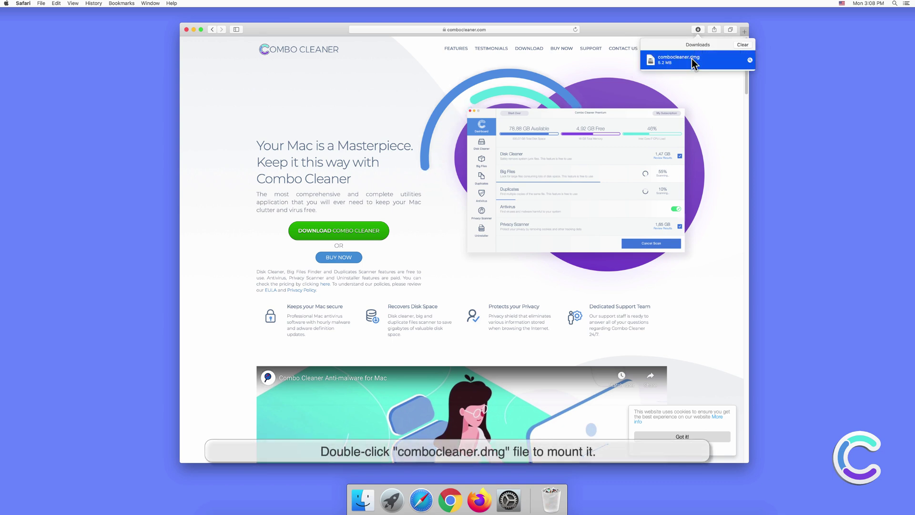
# Open combocleaner.dmg, drag Combo Cleaner into Applications, then close the installer and Safari windows
pyautogui.doubleClick(691, 58)
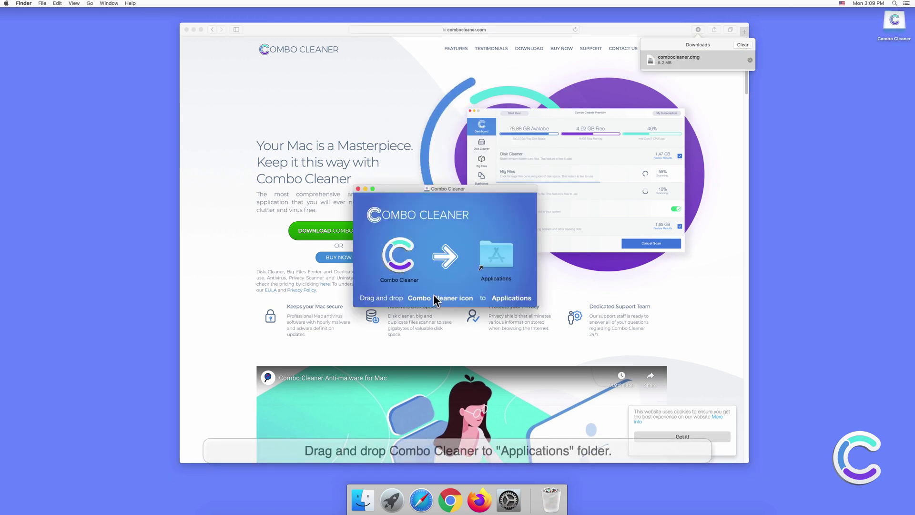
pyautogui.moveTo(397, 268); pyautogui.dragTo(490, 264)
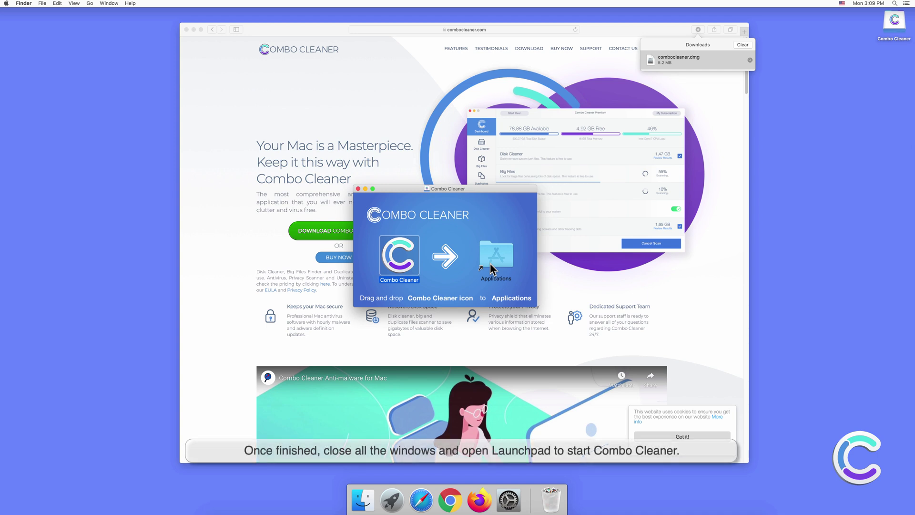
pyautogui.click(358, 189)
pyautogui.click(186, 34)
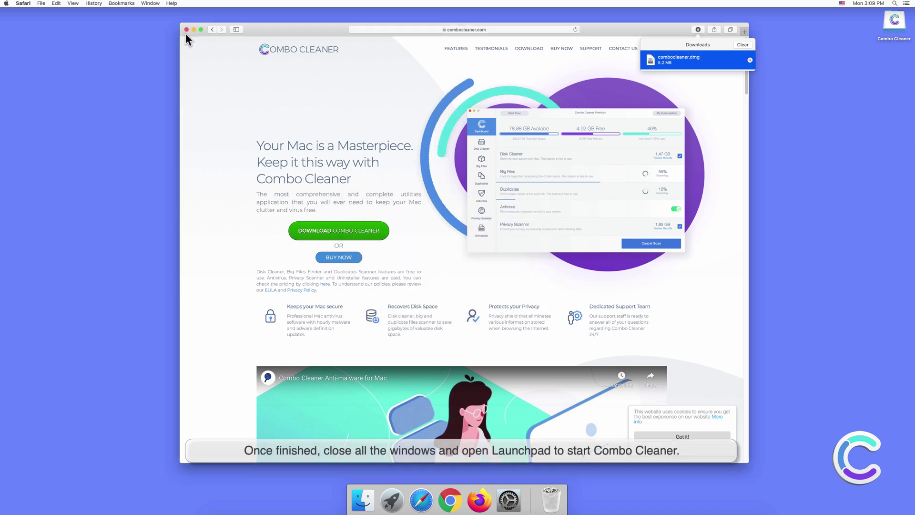
pyautogui.click(186, 30)
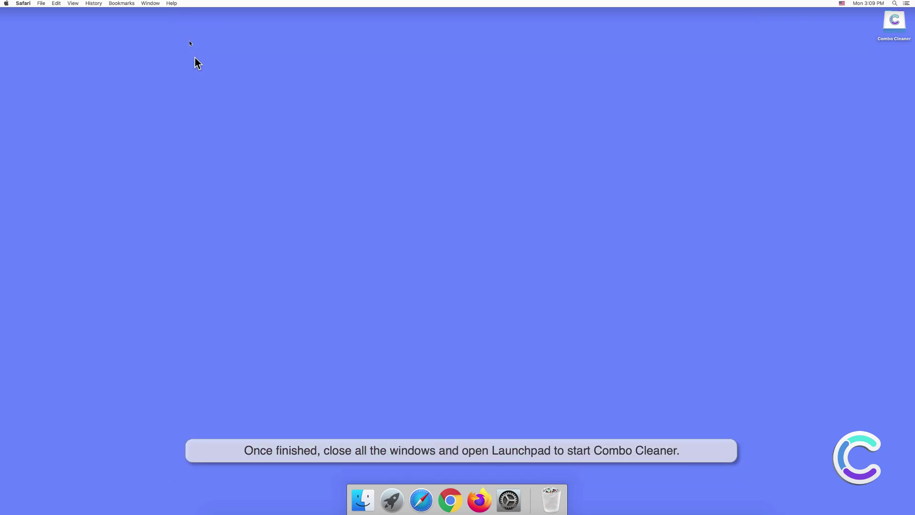
# Launch Combo Cleaner from Launchpad and confirm Open at the downloaded-app warning
pyautogui.click(390, 501)
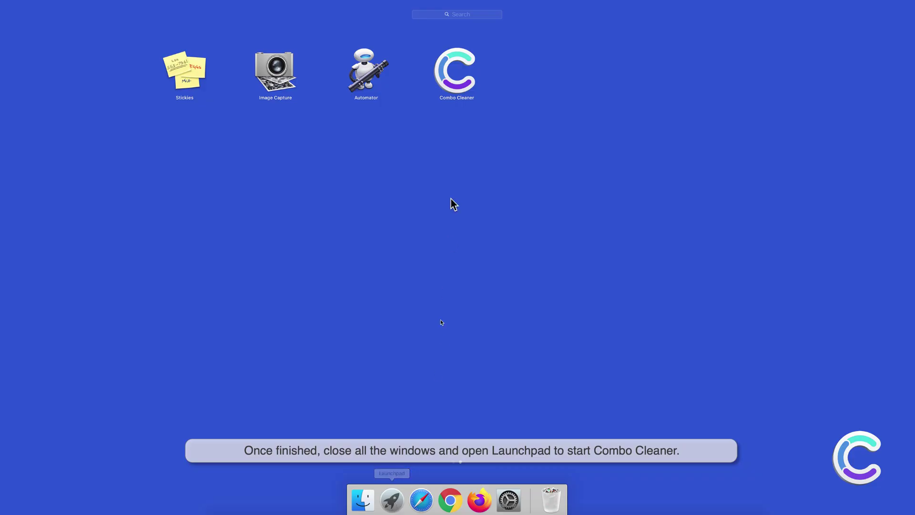
pyautogui.click(453, 88)
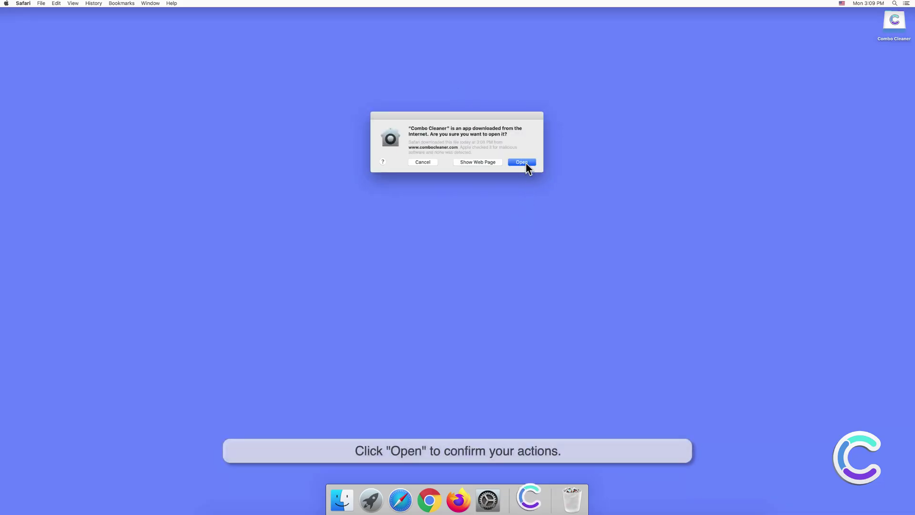
pyautogui.click(525, 163)
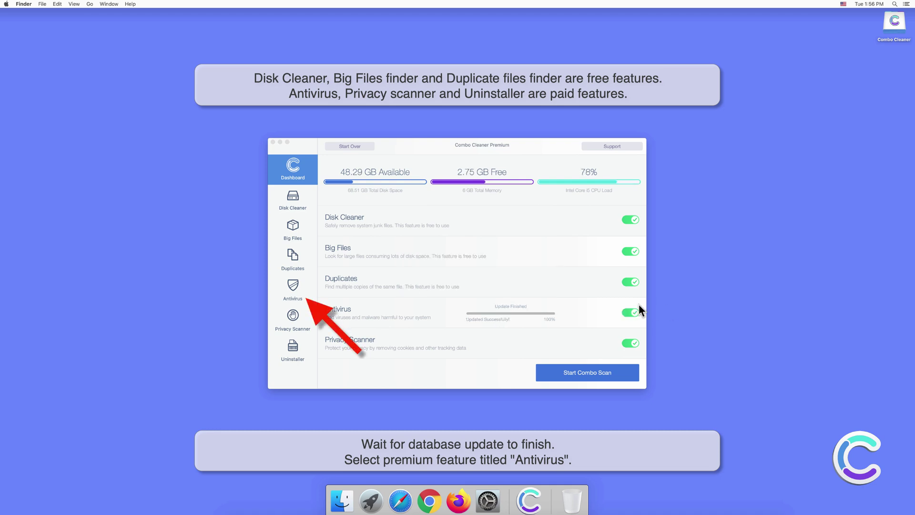
# Run a Full Scan from Combo Cleaner's Antivirus section to list the detected adware threats
pyautogui.click(295, 285)
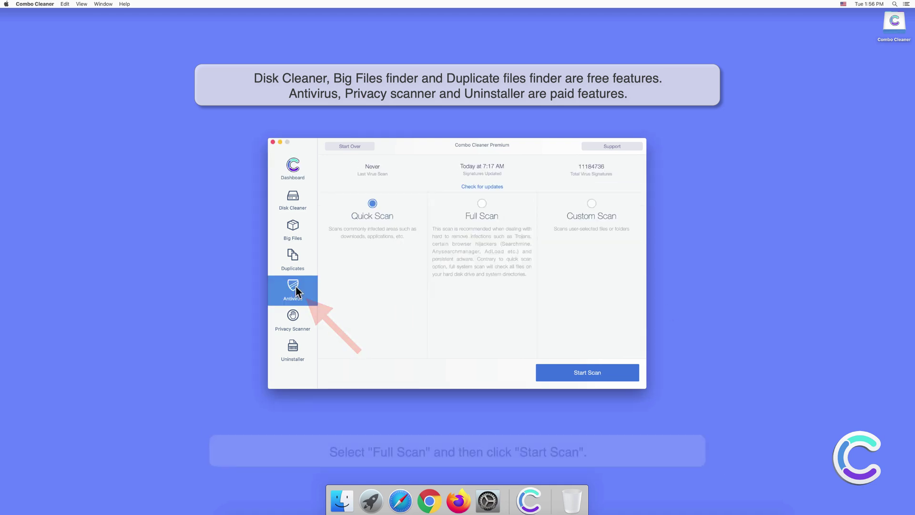
pyautogui.click(480, 204)
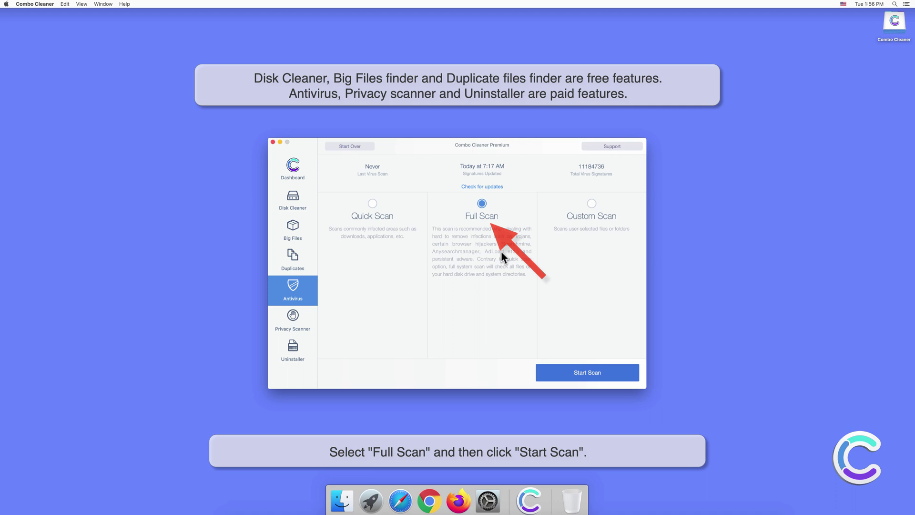
pyautogui.click(588, 371)
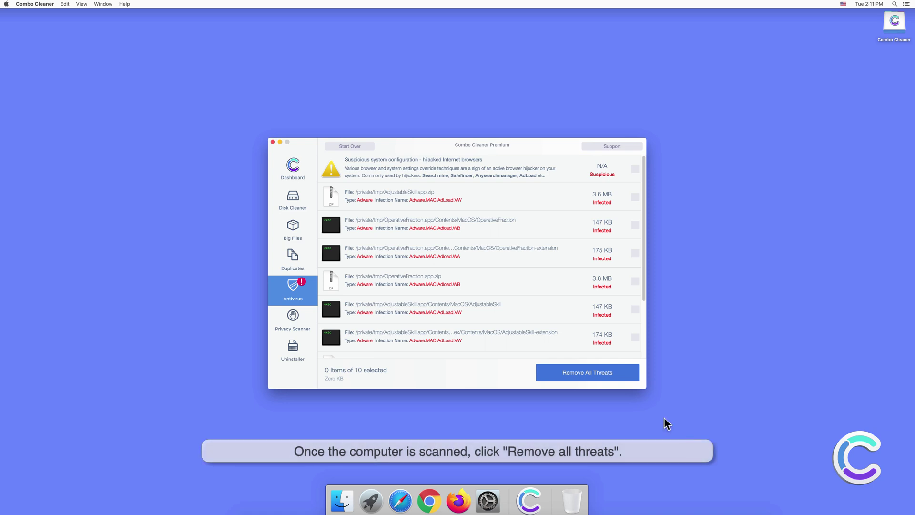
# Remove all 10 detected threats, authenticating with the administrator password
pyautogui.click(592, 374)
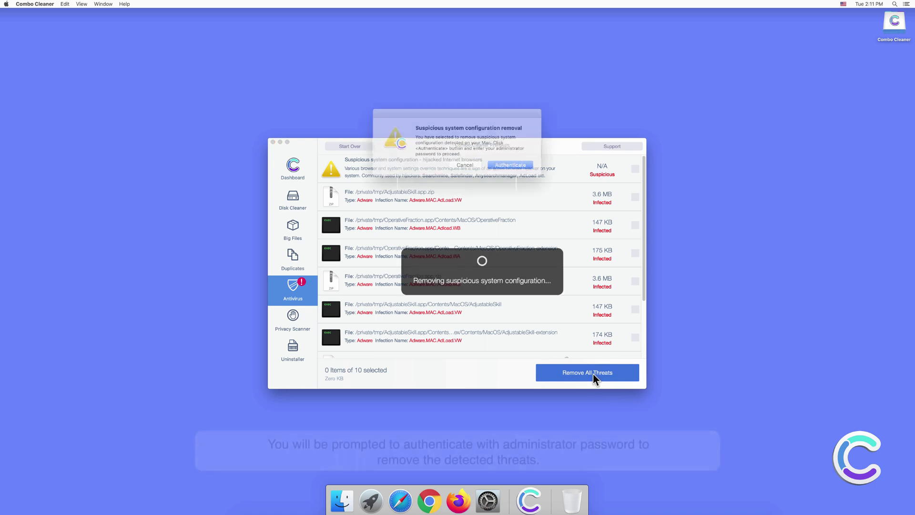
pyautogui.click(505, 163)
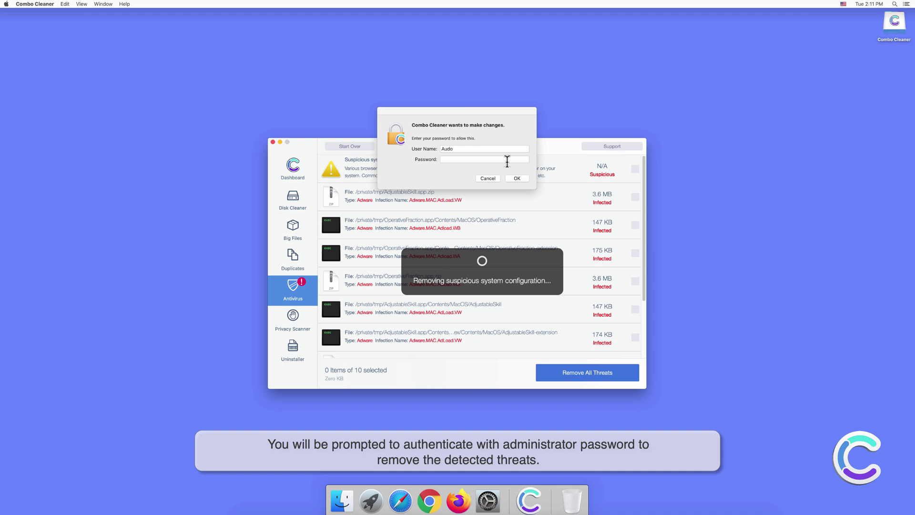
pyautogui.write('••')
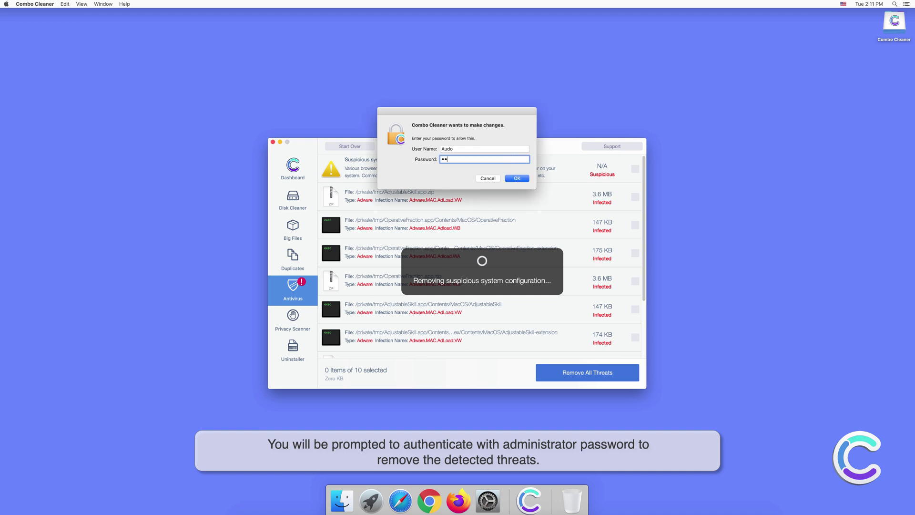
pyautogui.write('••••')
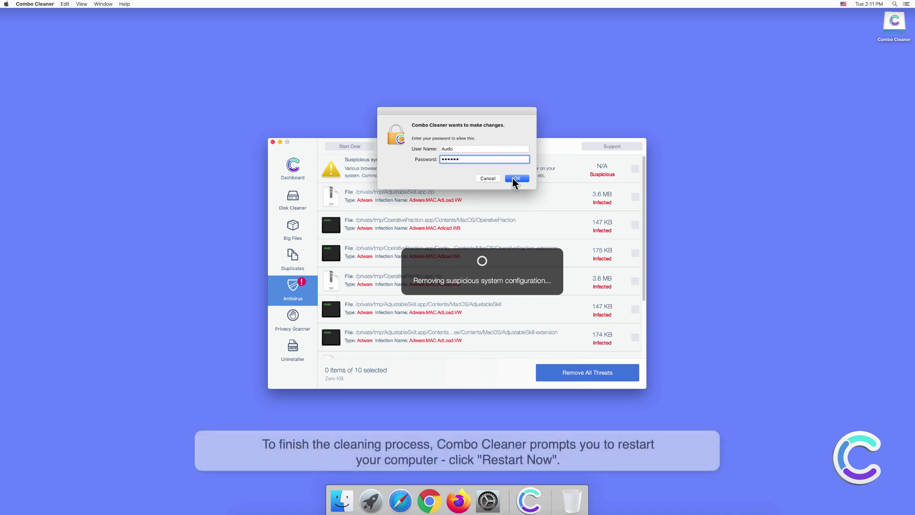
pyautogui.click(513, 178)
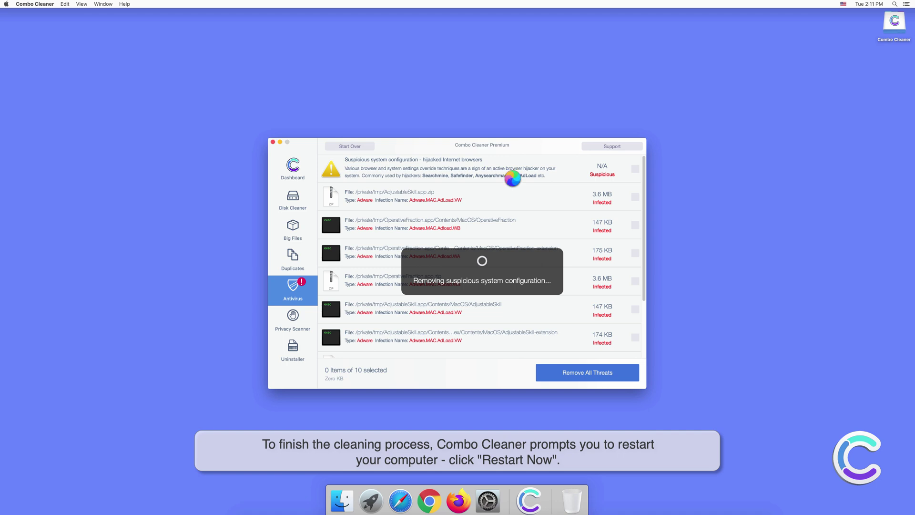